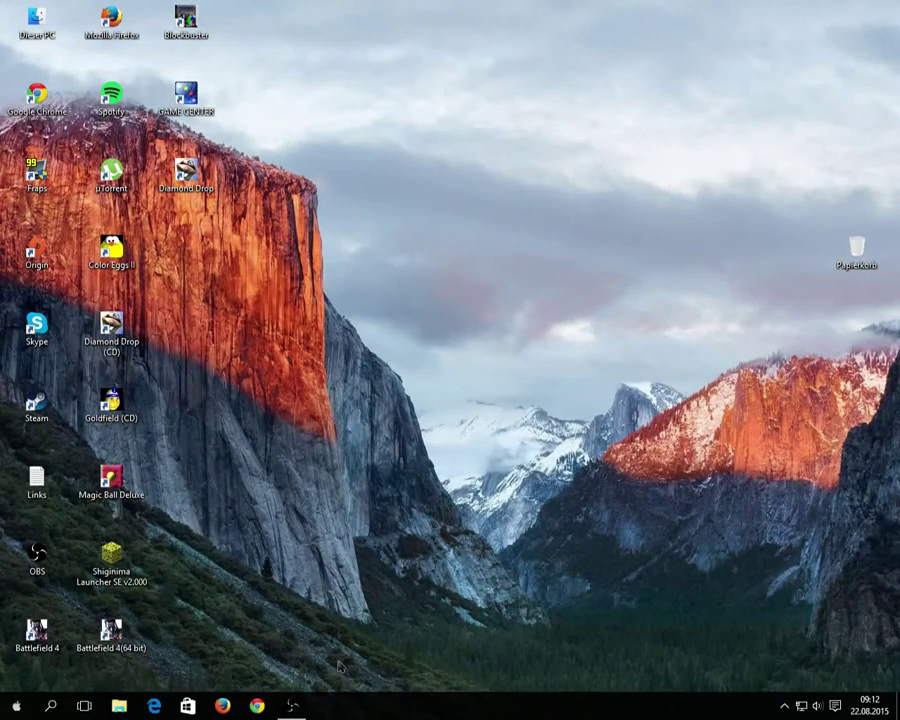
Open the Windows System Configuration utility through the Run prompt.
{"action": "key", "text": "super+r"}
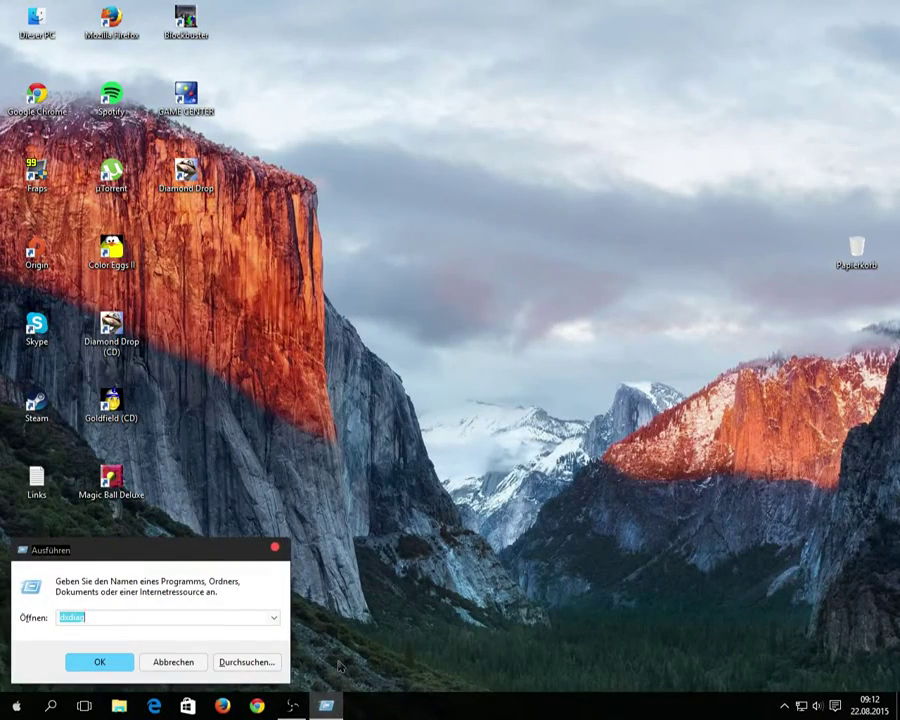
{"action": "type", "text": "mso"}
{"action": "key", "text": "BackSpace"}
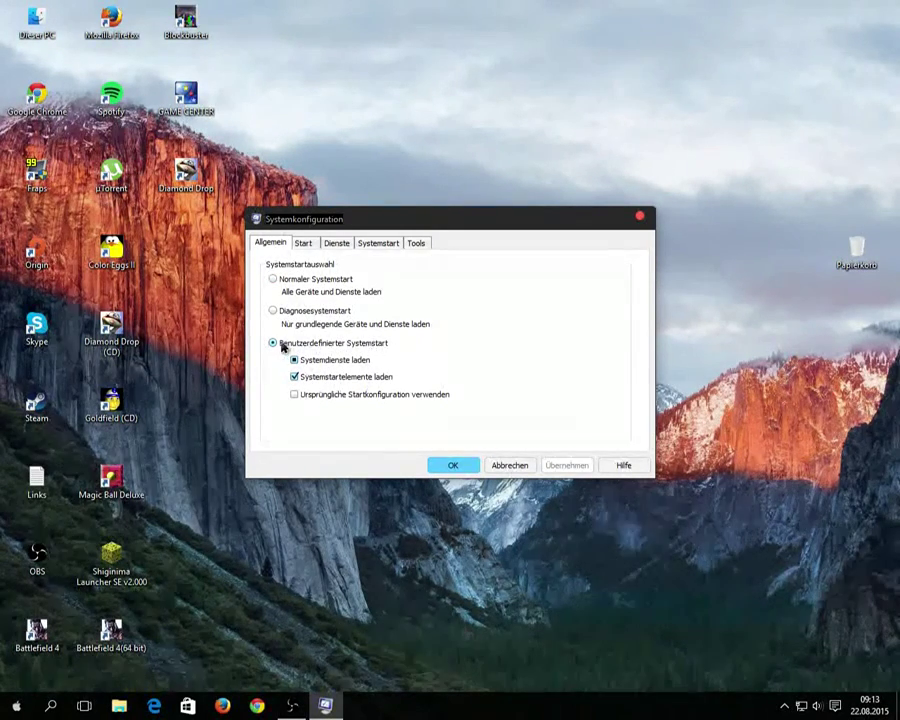
Review the advanced boot options of the Windows 10 entry and accept them as they are.
{"action": "left_click", "coordinate": [312, 246]}
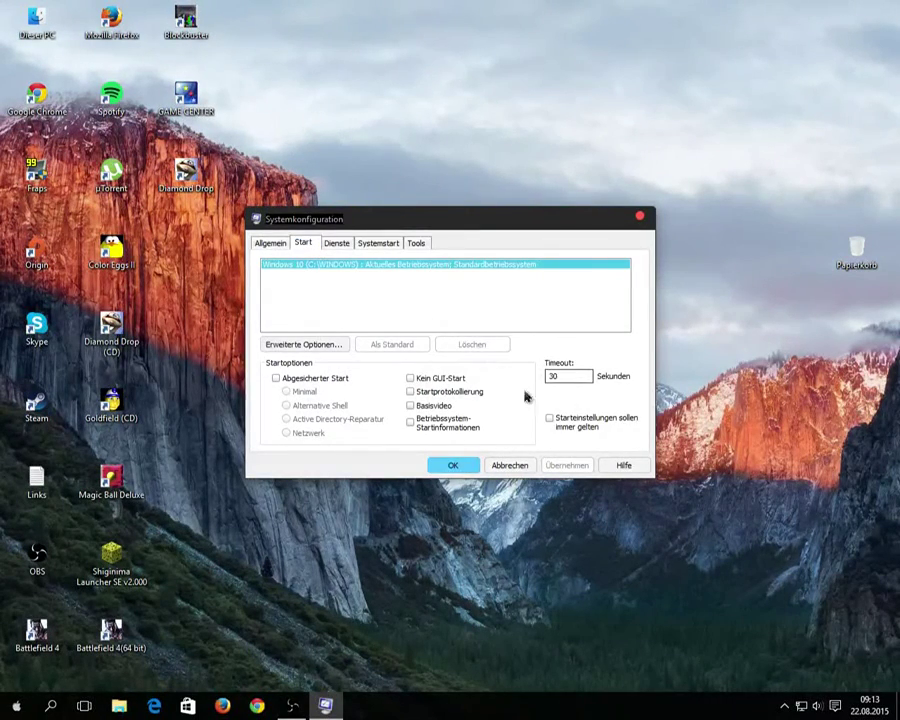
{"action": "left_click", "coordinate": [303, 344]}
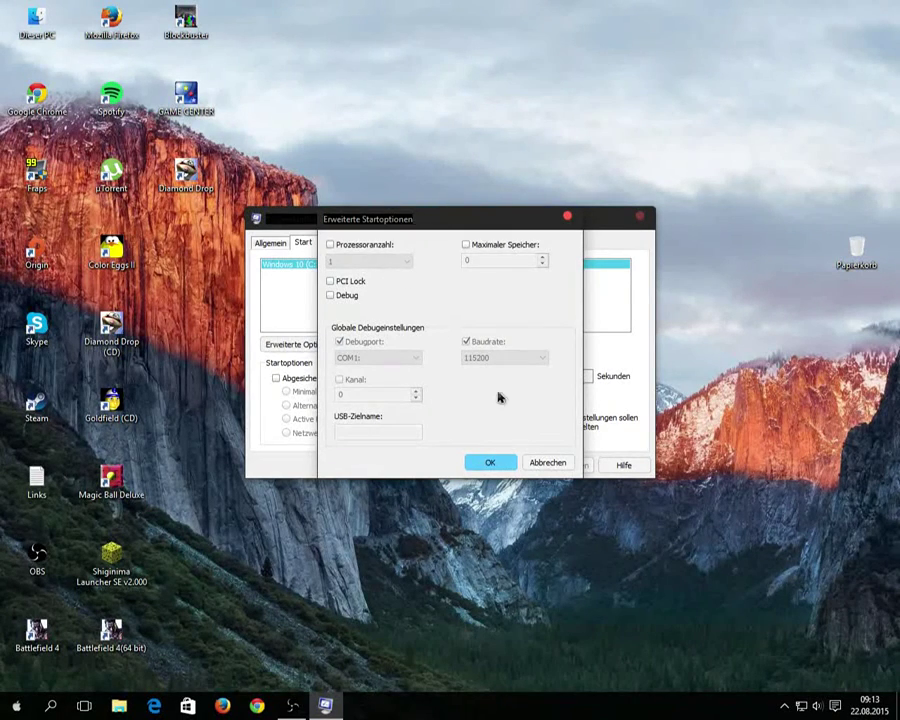
{"action": "left_click", "coordinate": [490, 463]}
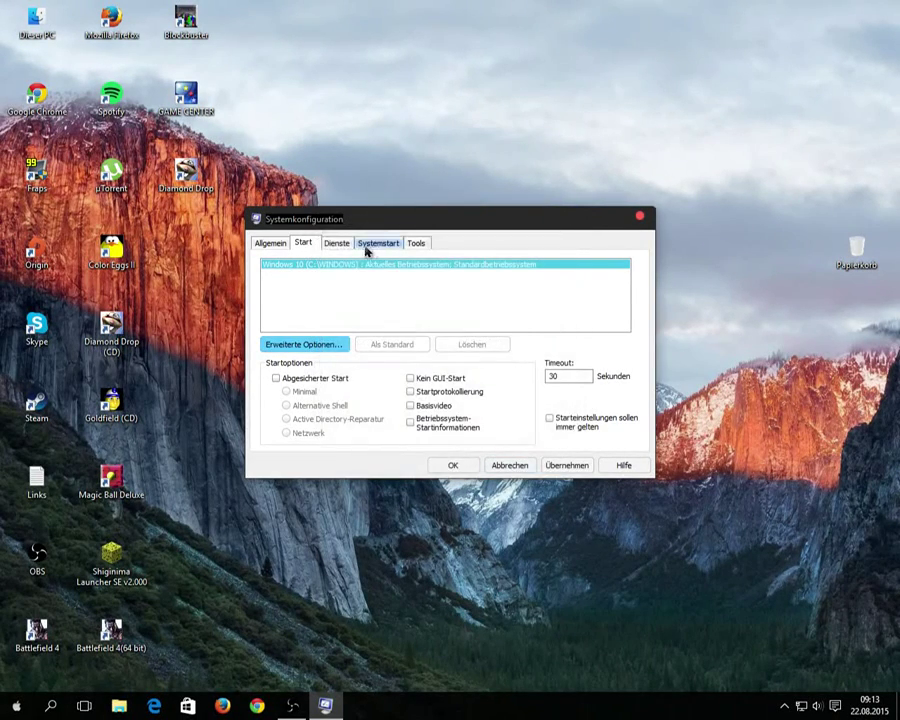
Hide all Microsoft services in the services list and disable the Mozilla Maintenance Service.
{"action": "left_click", "coordinate": [338, 243]}
{"action": "left_click", "coordinate": [343, 440]}
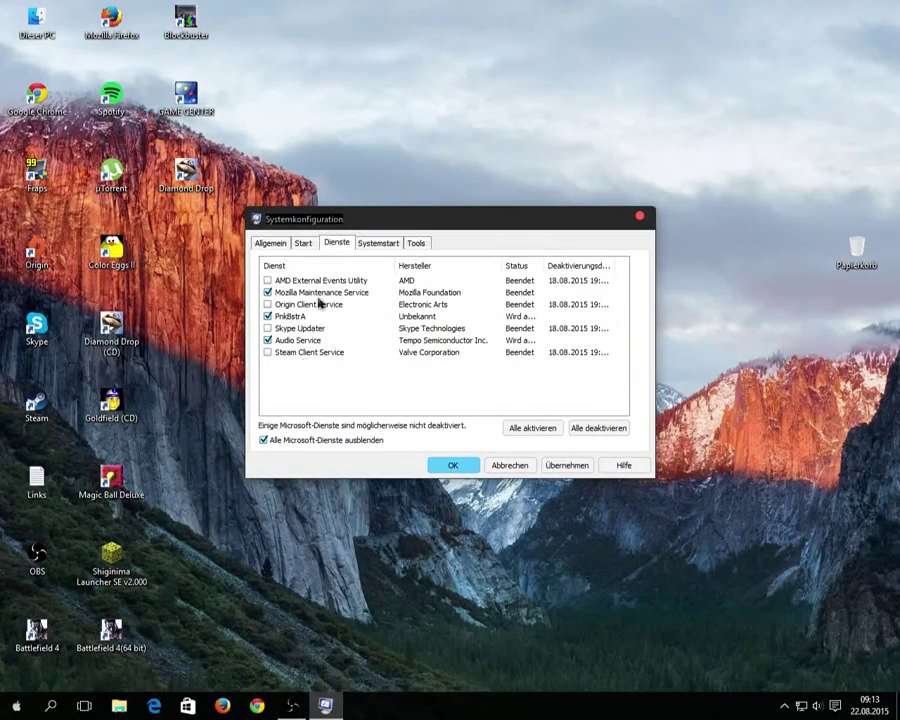
{"action": "left_click", "coordinate": [267, 292]}
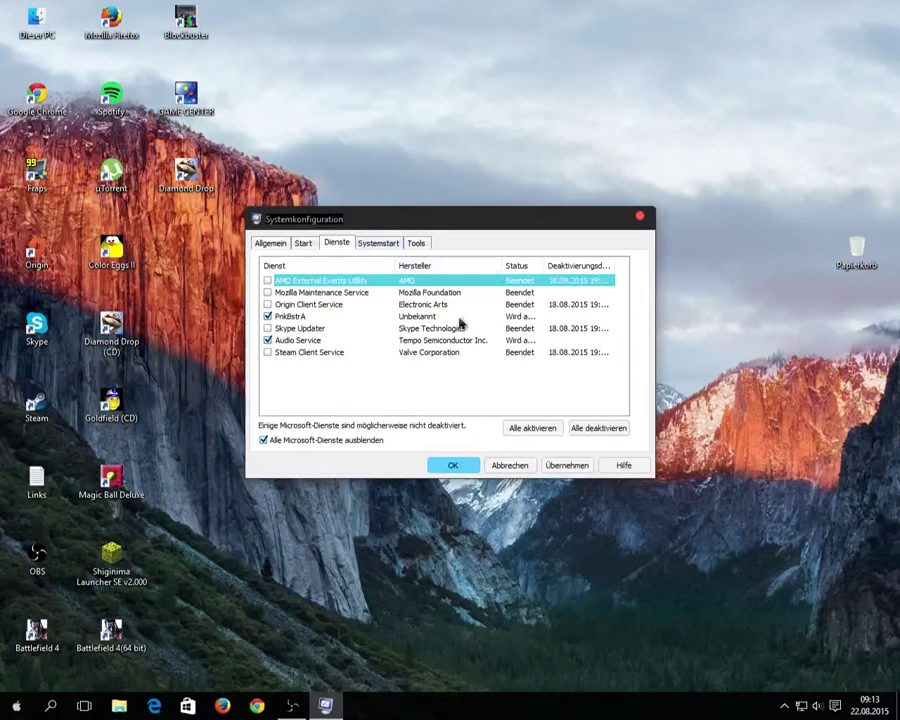
Open the Task Manager's startup list from System Configuration and reposition its window.
{"action": "left_click", "coordinate": [384, 244]}
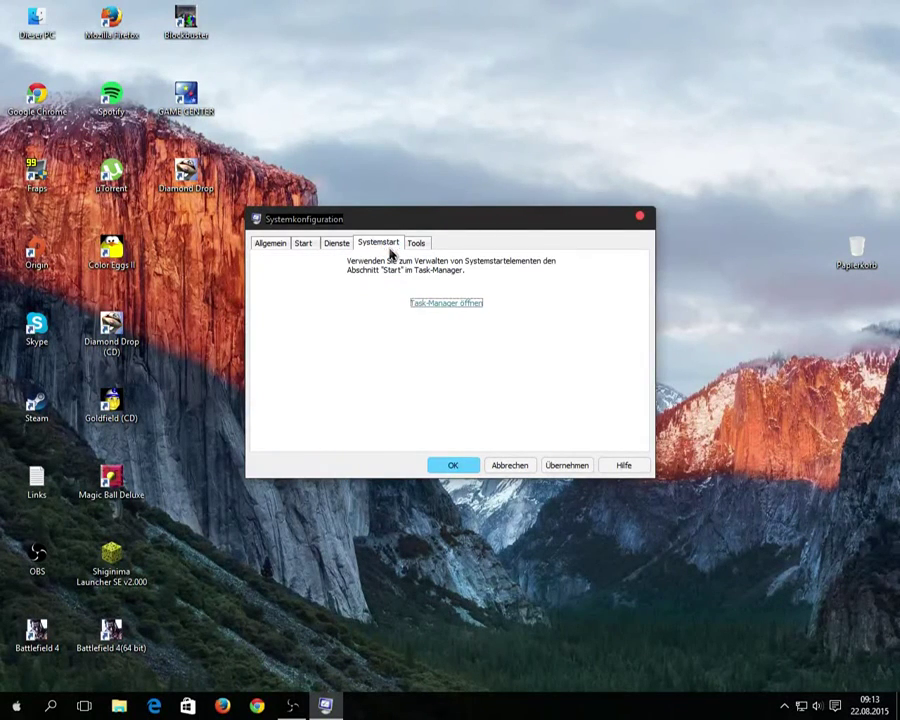
{"action": "left_click", "coordinate": [437, 309]}
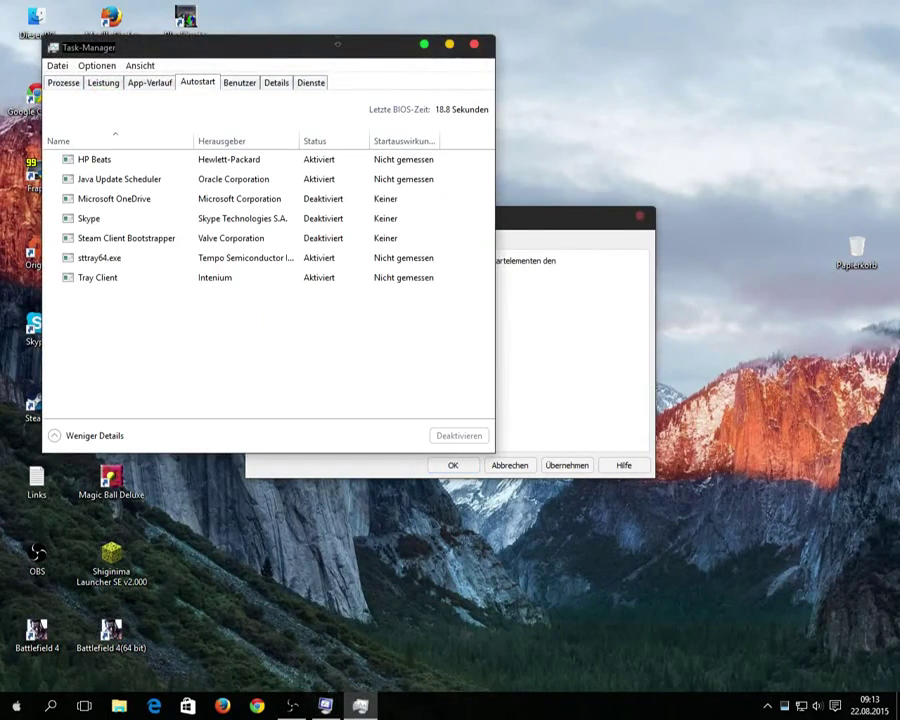
{"action": "left_click_drag", "start_coordinate": [342, 50], "coordinate": [536, 137]}
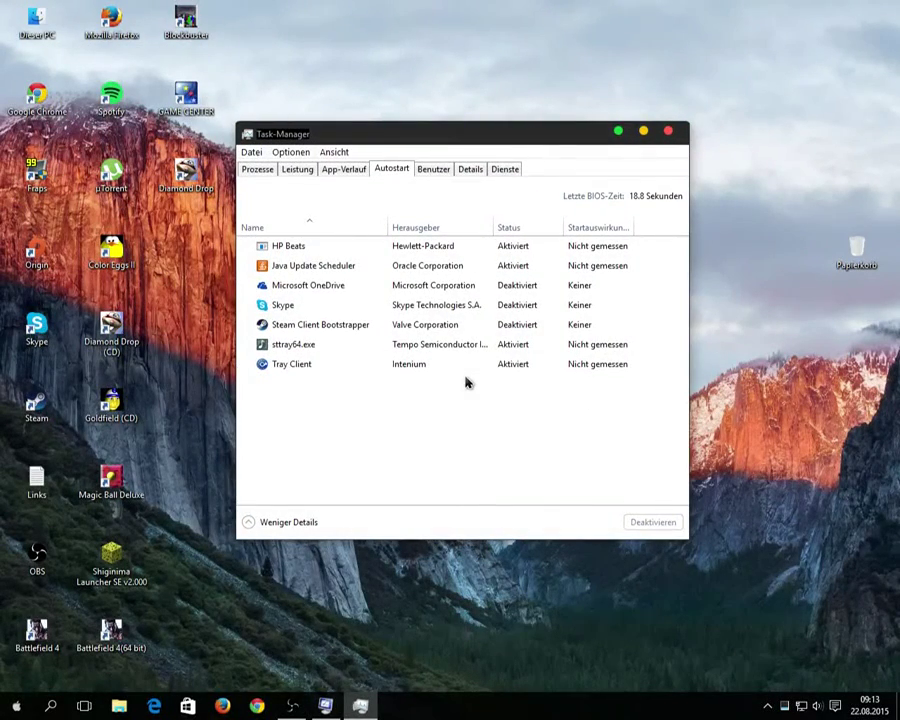
Disable the Tray Client startup entry and enable it again.
{"action": "right_click", "coordinate": [392, 369]}
{"action": "left_click", "coordinate": [410, 380]}
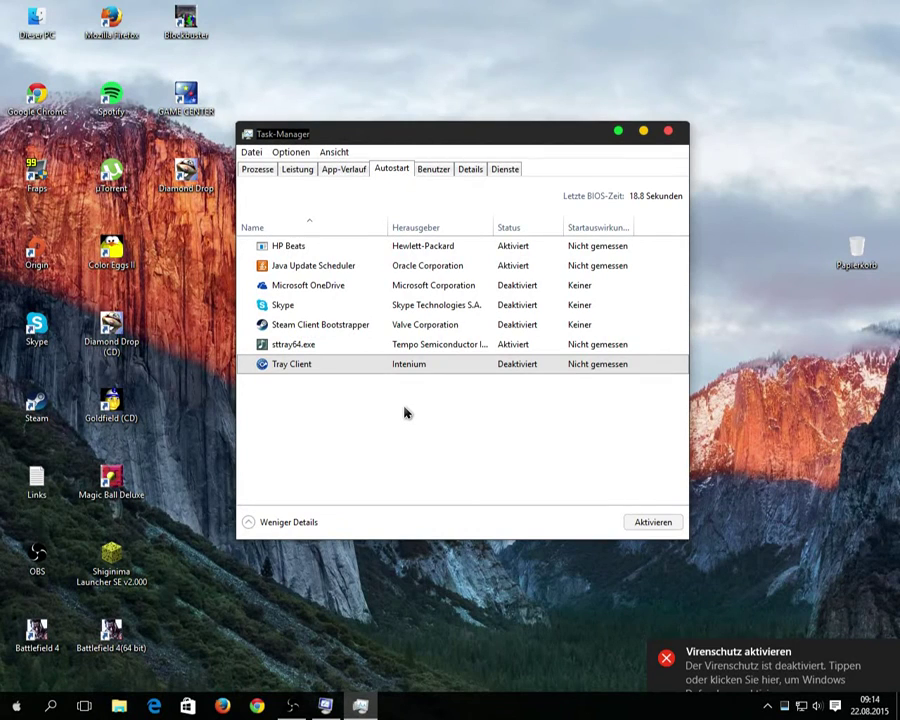
{"action": "right_click", "coordinate": [393, 370]}
{"action": "left_click", "coordinate": [415, 379]}
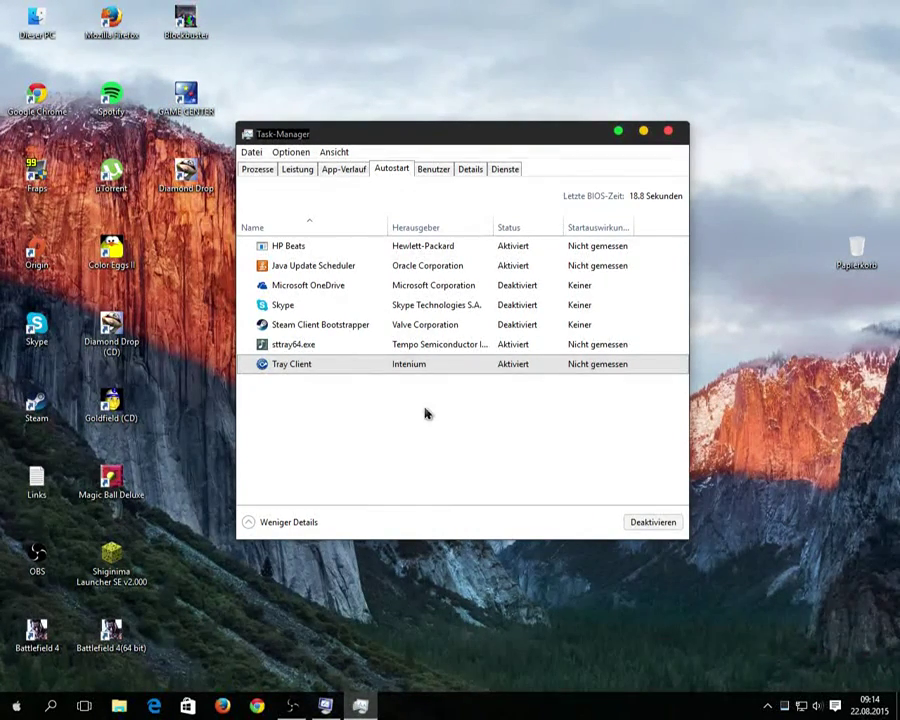
Disable the sttray64.exe entry so it does not launch at system startup.
{"action": "right_click", "coordinate": [438, 346]}
{"action": "left_click", "coordinate": [443, 356]}
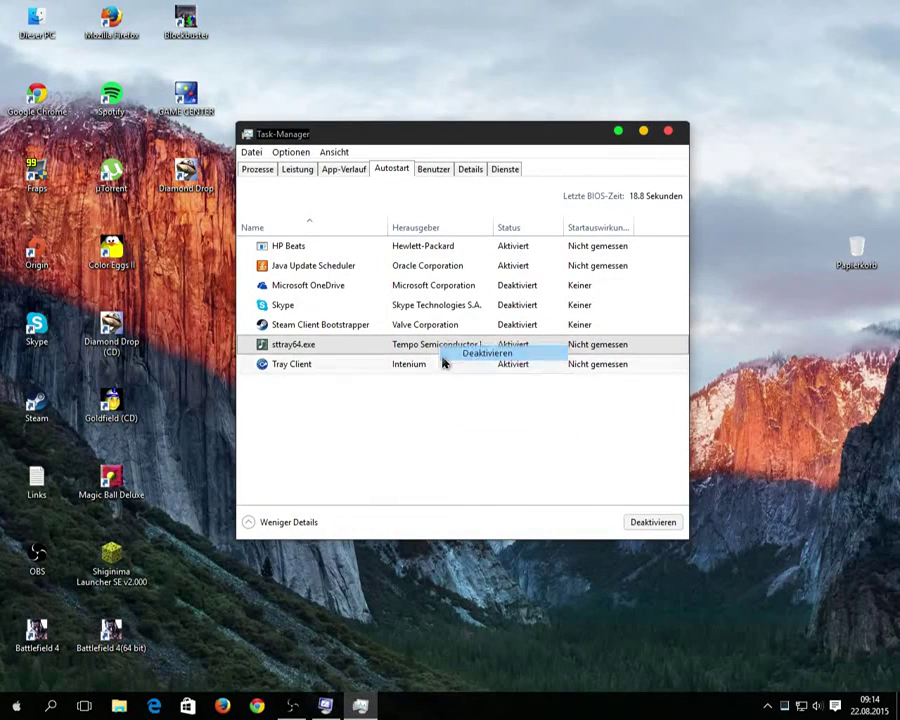
{"action": "right_click", "coordinate": [419, 325]}
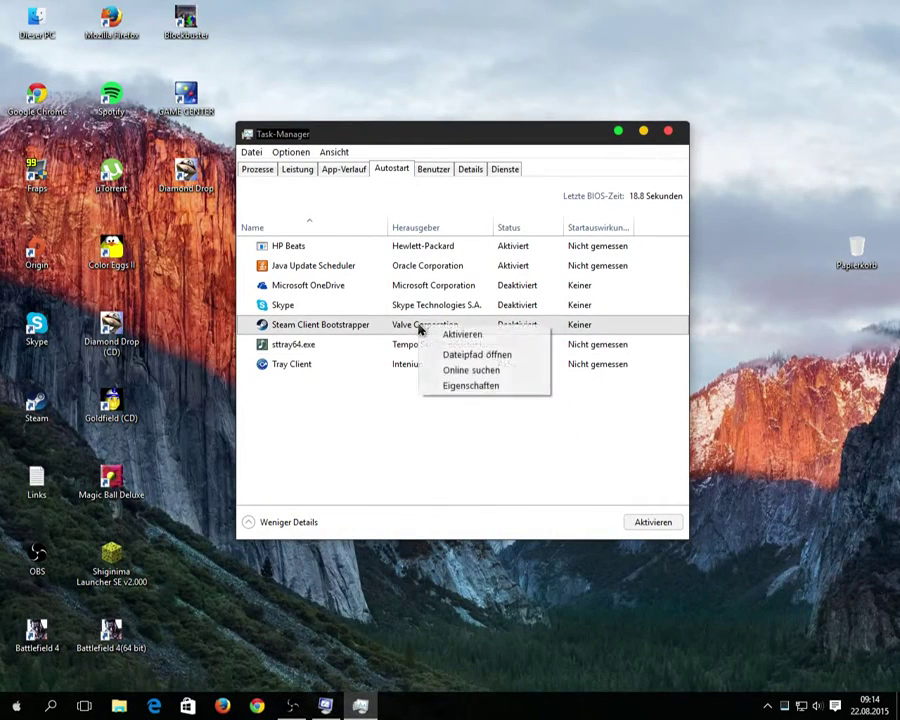
{"action": "left_click", "coordinate": [348, 424]}
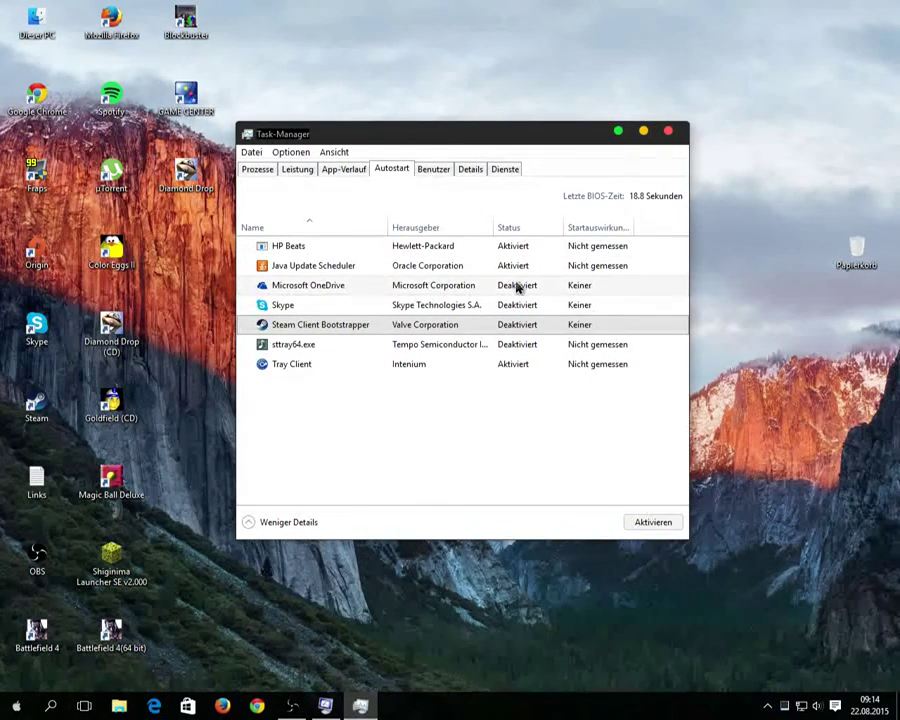
Disable the Java Update Scheduler startup entry.
{"action": "right_click", "coordinate": [433, 254]}
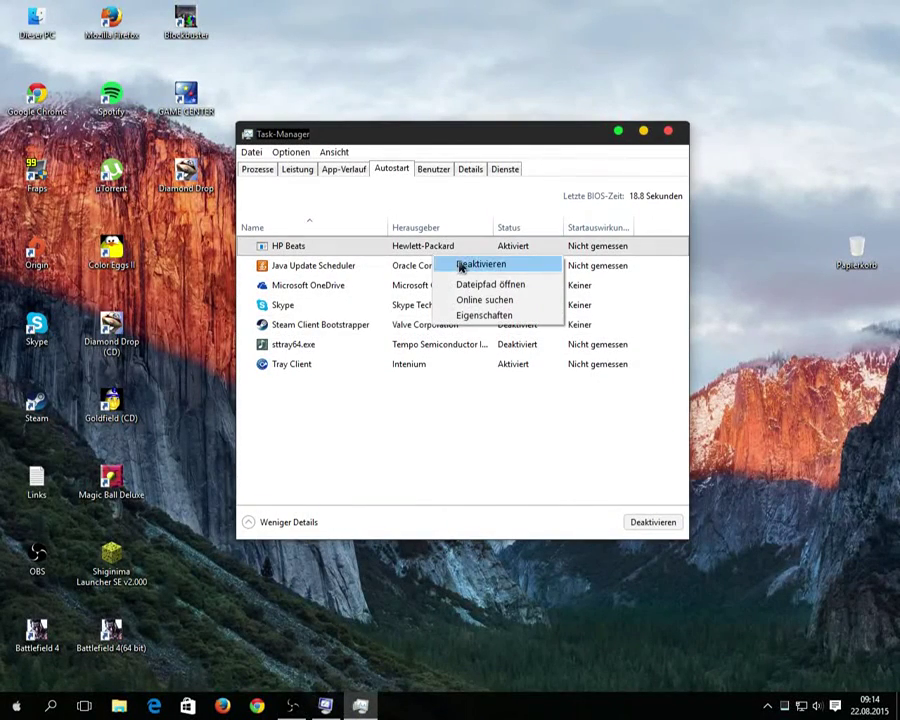
{"action": "right_click", "coordinate": [372, 266]}
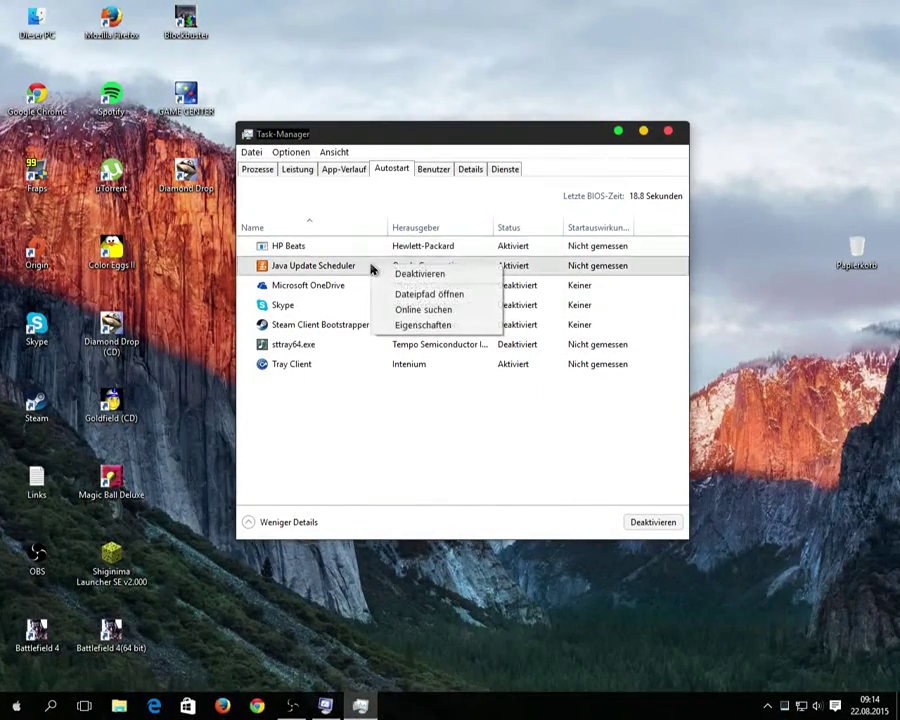
{"action": "left_click", "coordinate": [440, 416]}
{"action": "right_click", "coordinate": [425, 266]}
{"action": "left_click", "coordinate": [428, 276]}
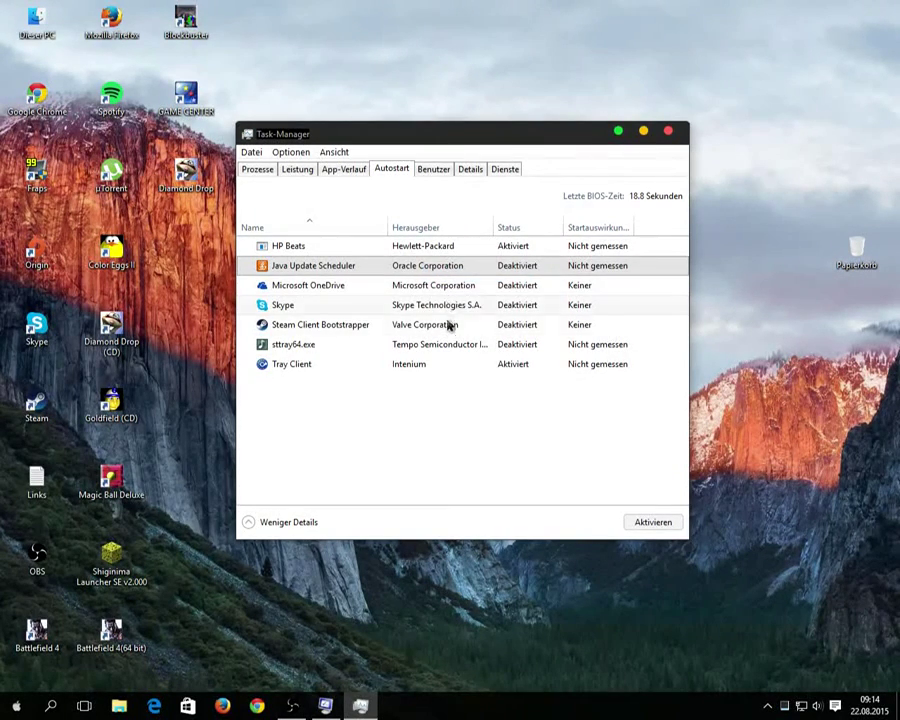
{"action": "right_click", "coordinate": [452, 250]}
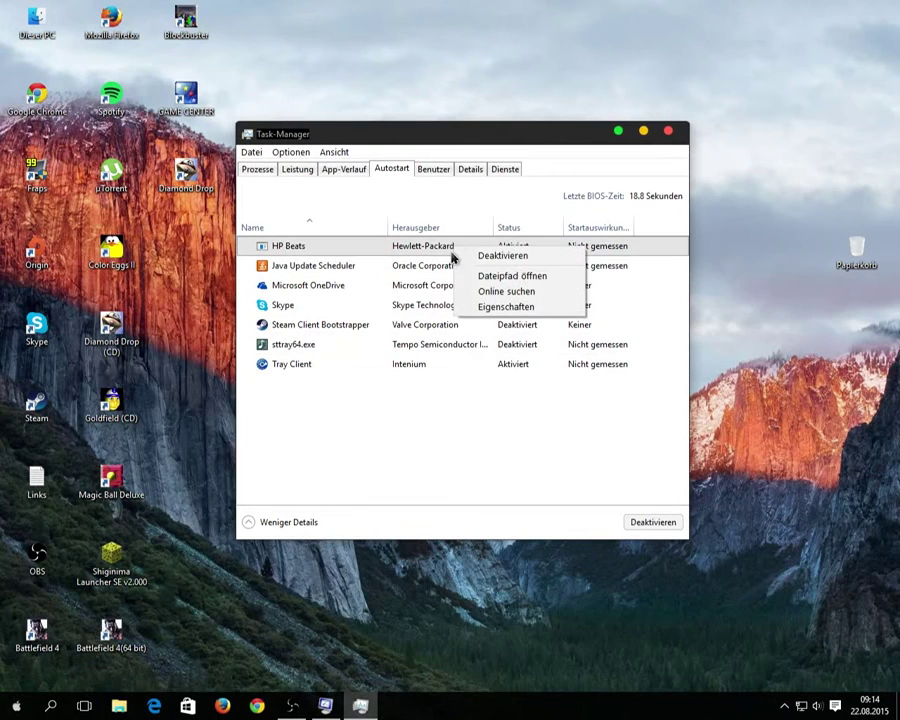
{"action": "left_click", "coordinate": [448, 380]}
{"action": "right_click", "coordinate": [443, 366]}
{"action": "left_click", "coordinate": [422, 399]}
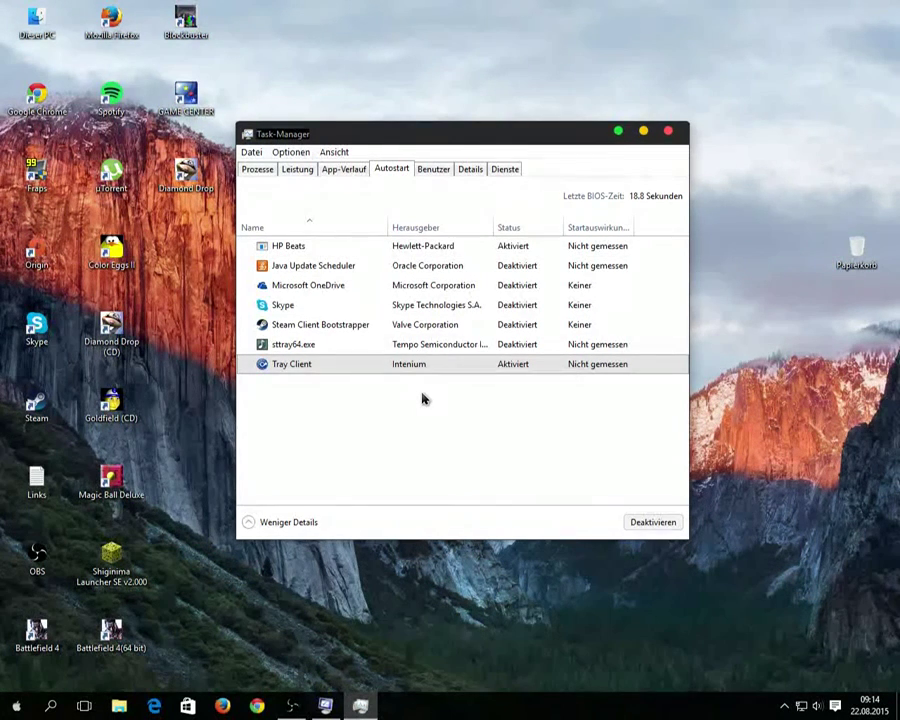
Close the Task Manager, apply the System Configuration changes and exit without restarting the computer.
{"action": "left_click", "coordinate": [670, 133]}
{"action": "left_click", "coordinate": [566, 467]}
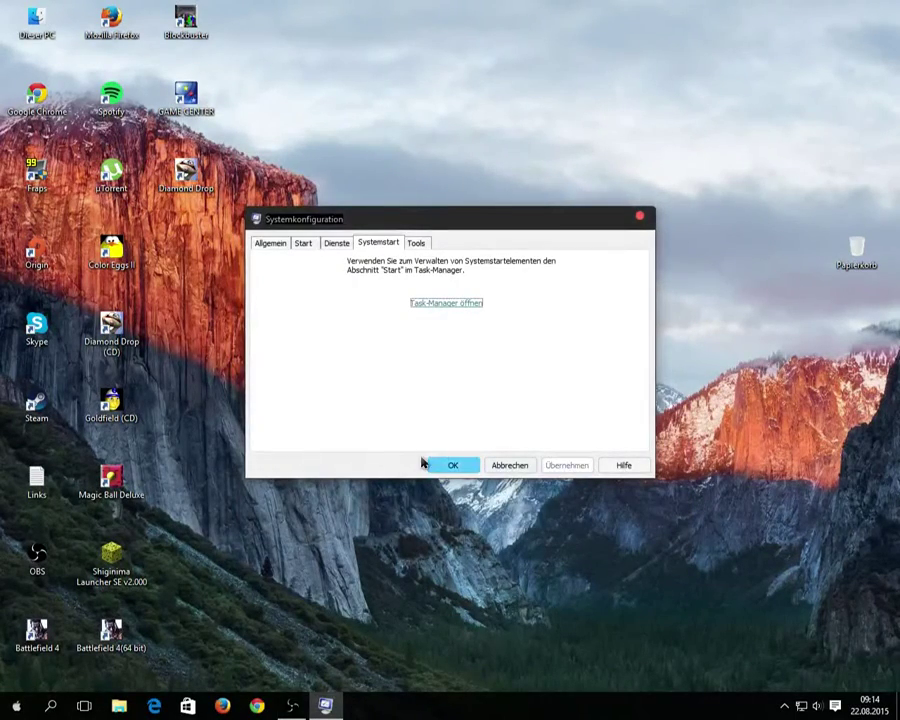
{"action": "left_click", "coordinate": [447, 466]}
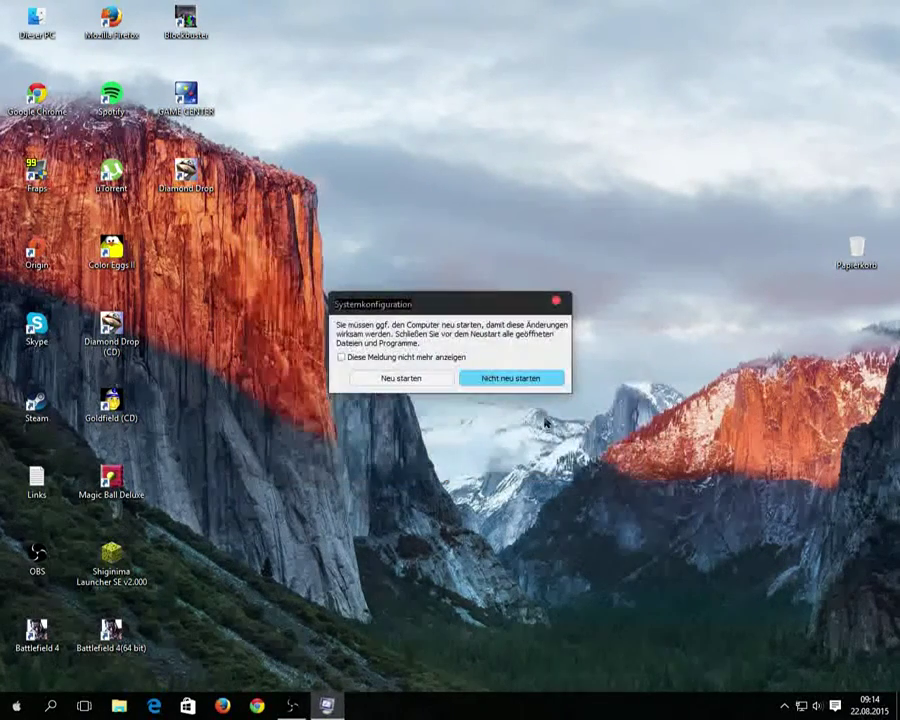
{"action": "left_click", "coordinate": [551, 379]}
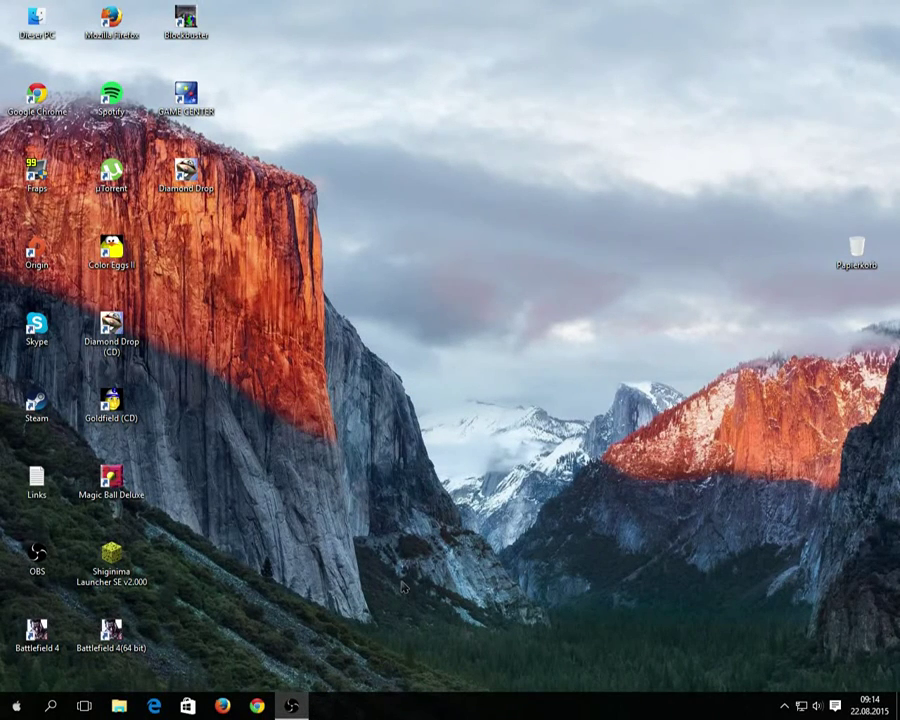
Open Dieser PC and compare the free space of the Acer (J:) and eigene dateien (I:) drives.
{"action": "double_click", "coordinate": [37, 18]}
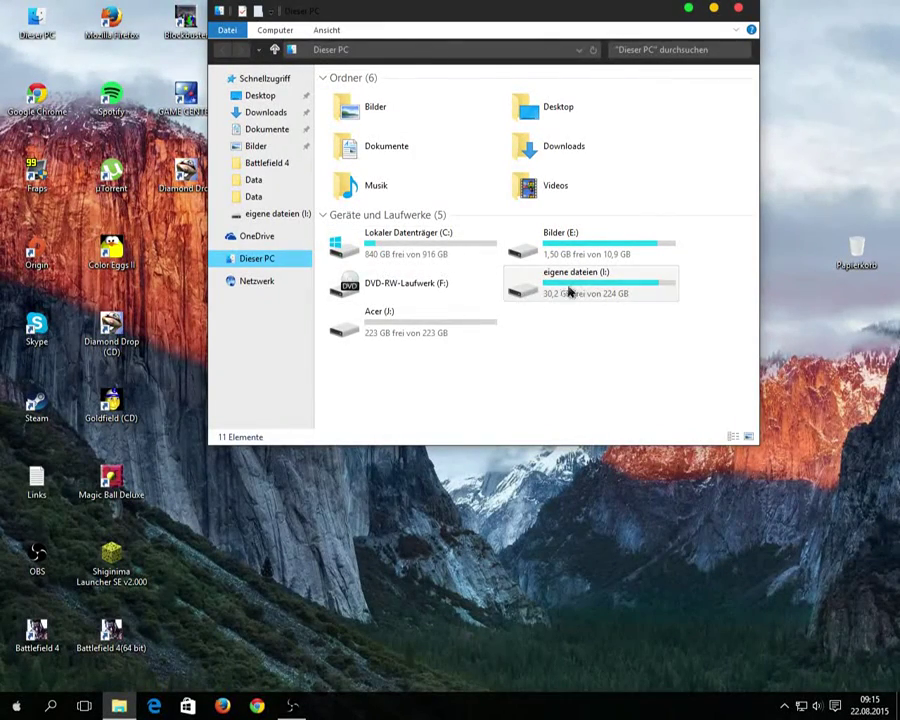
{"action": "left_click_drag", "start_coordinate": [429, 428], "coordinate": [612, 315]}
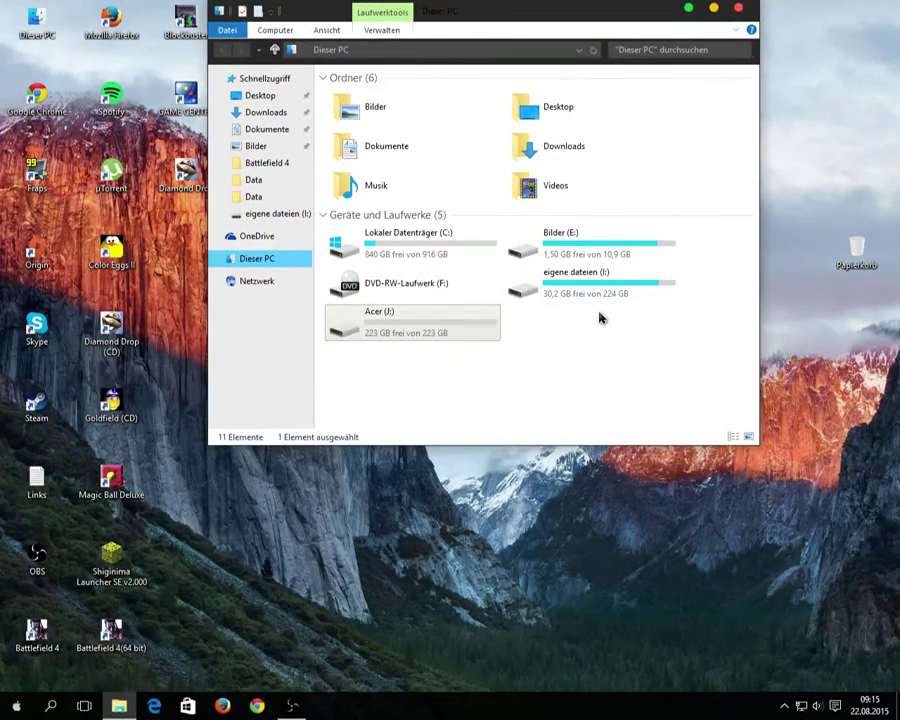
{"action": "left_click", "coordinate": [598, 295], "text": "ctrl"}
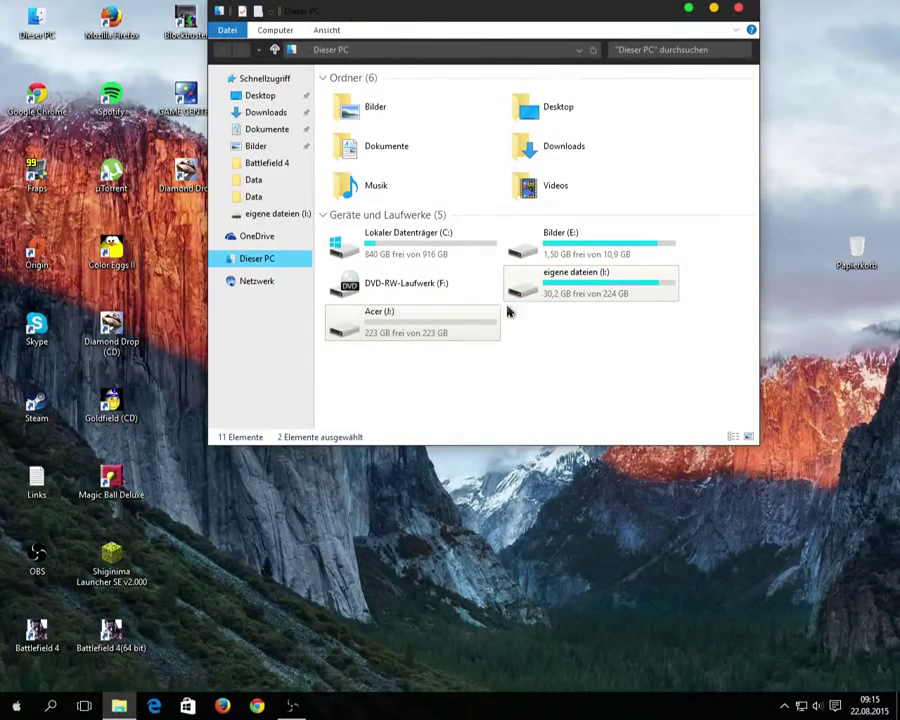
{"action": "left_click", "coordinate": [552, 357]}
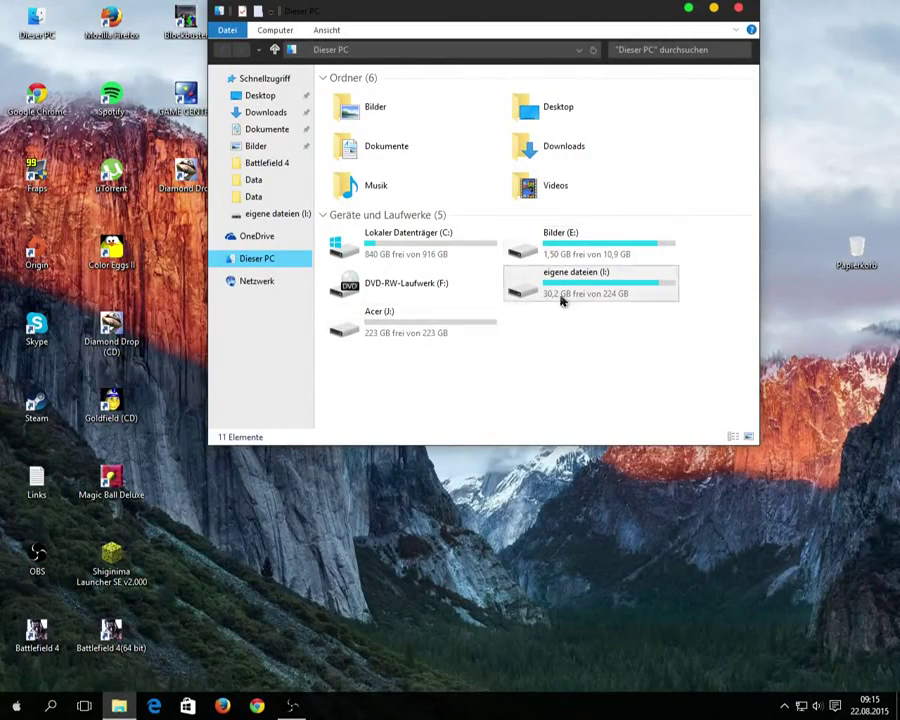
Look through the contents of the Acer (J:) and eigene dateien (I:) drives and close the window.
{"action": "double_click", "coordinate": [481, 332]}
{"action": "left_click", "coordinate": [222, 49]}
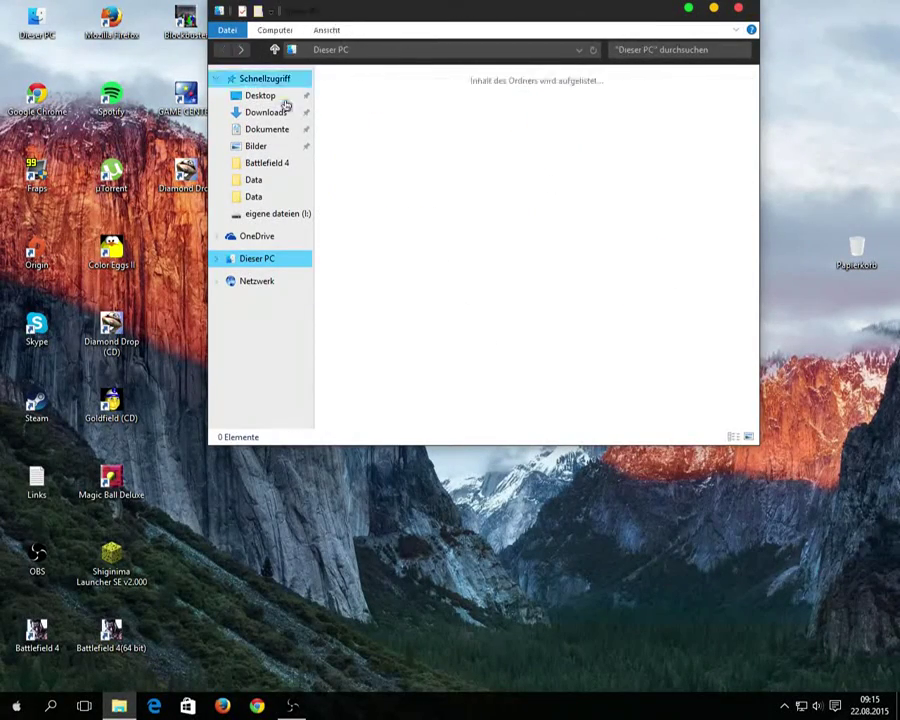
{"action": "double_click", "coordinate": [562, 284]}
{"action": "scroll", "coordinate": [636, 294], "scroll_direction": "down", "scroll_amount": 9}
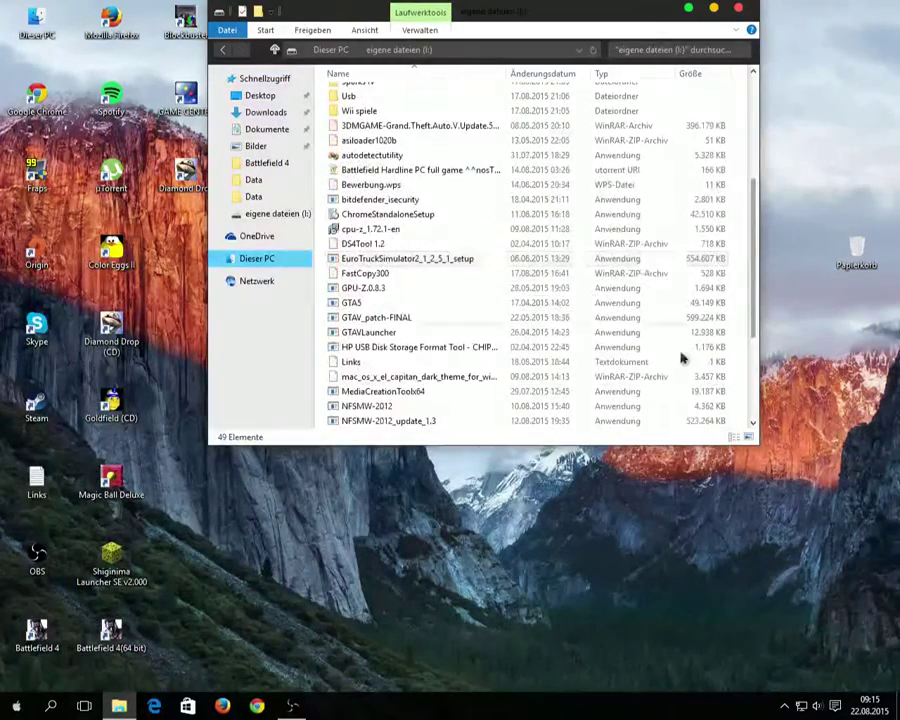
{"action": "scroll", "coordinate": [582, 357], "scroll_direction": "up", "scroll_amount": 10}
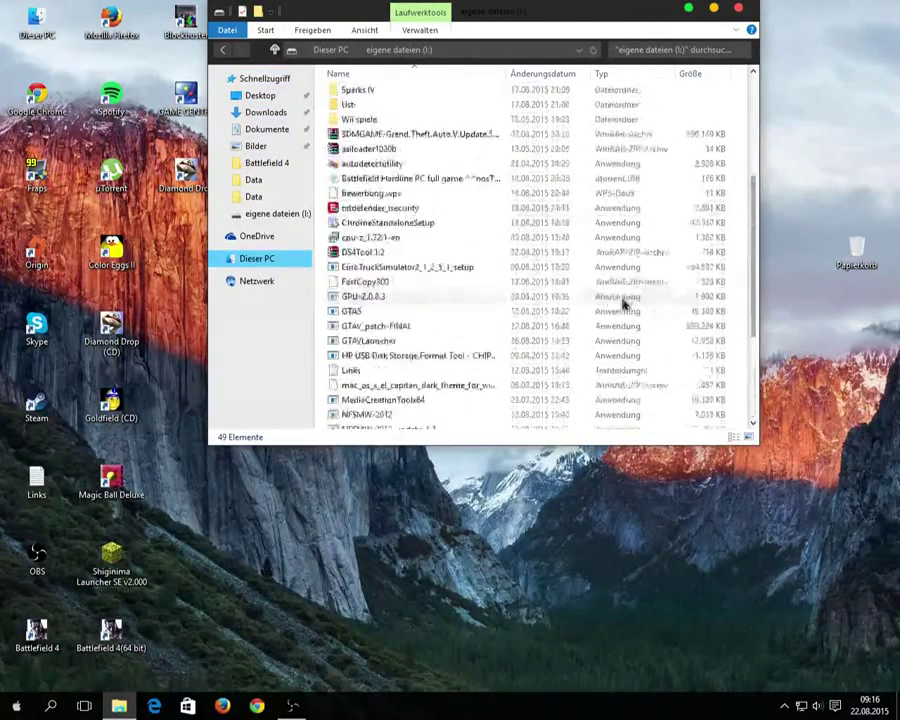
{"action": "left_click", "coordinate": [222, 50]}
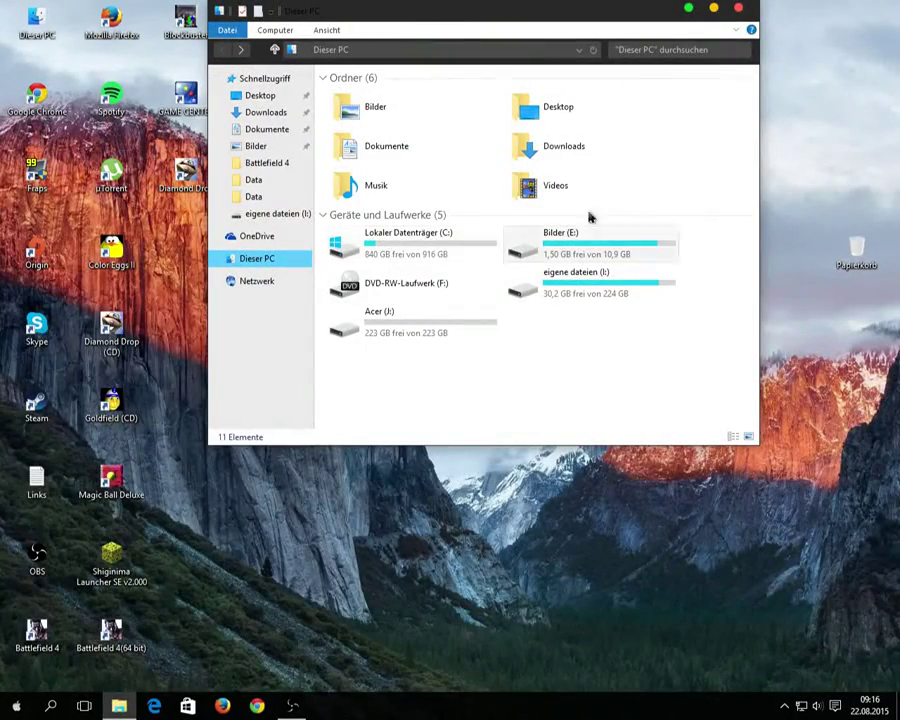
{"action": "left_click", "coordinate": [739, 9]}
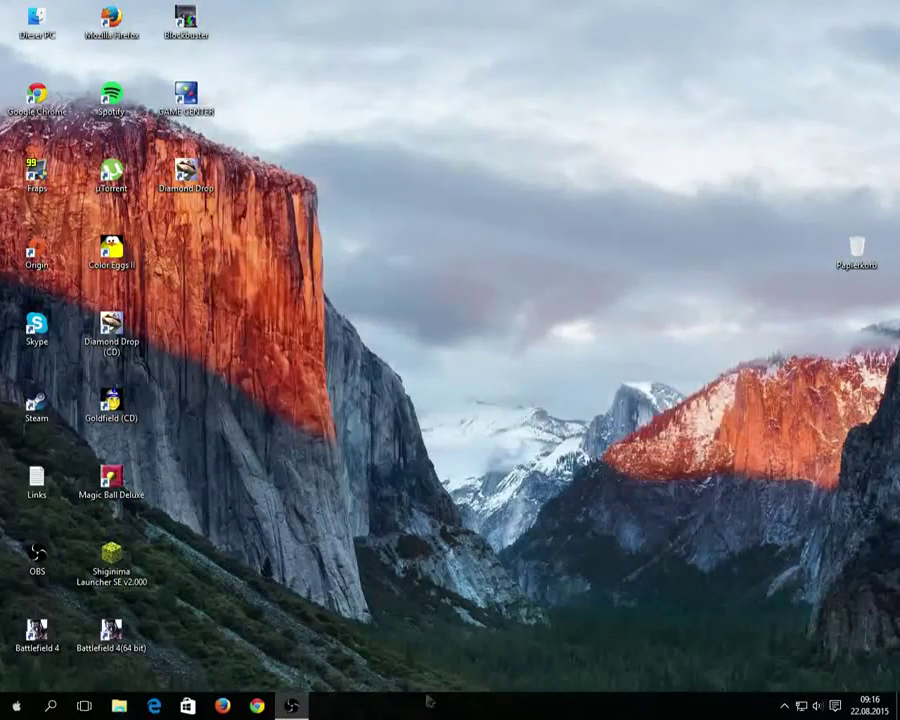